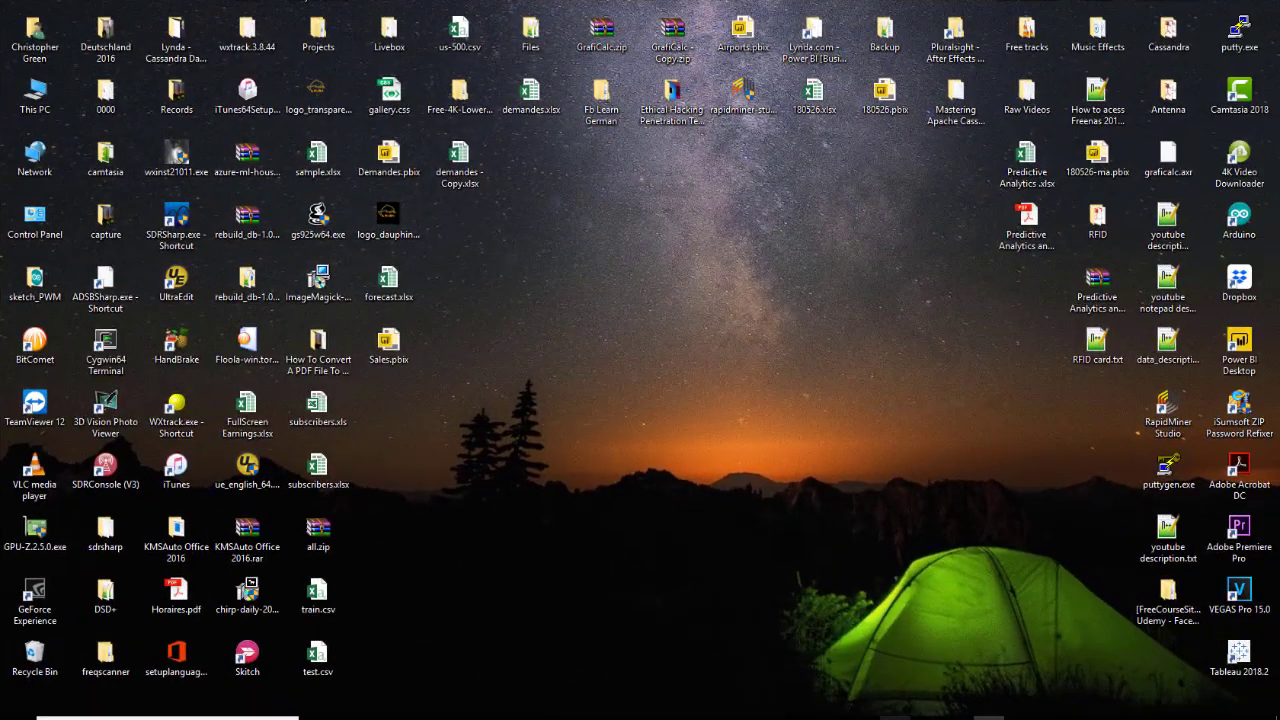
- Bring the Sales report window forward and look at the File > Import options
mouse_move(905, 716)
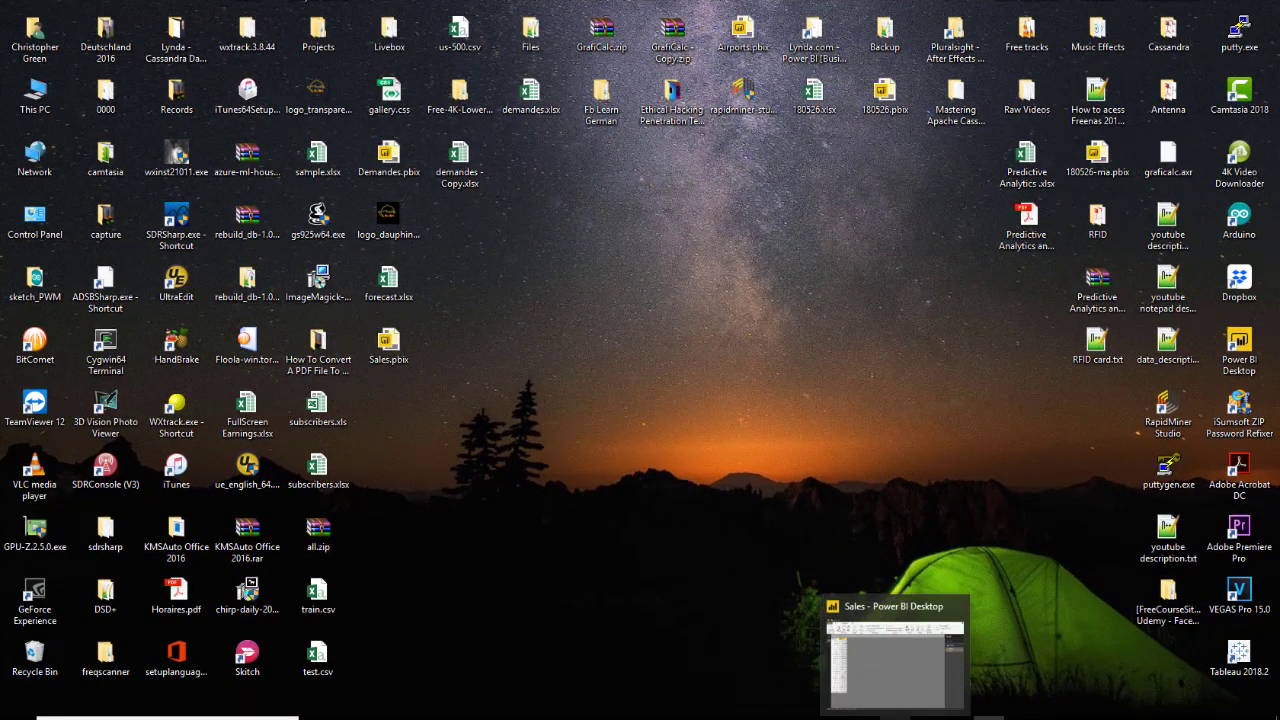
left_click(868, 608)
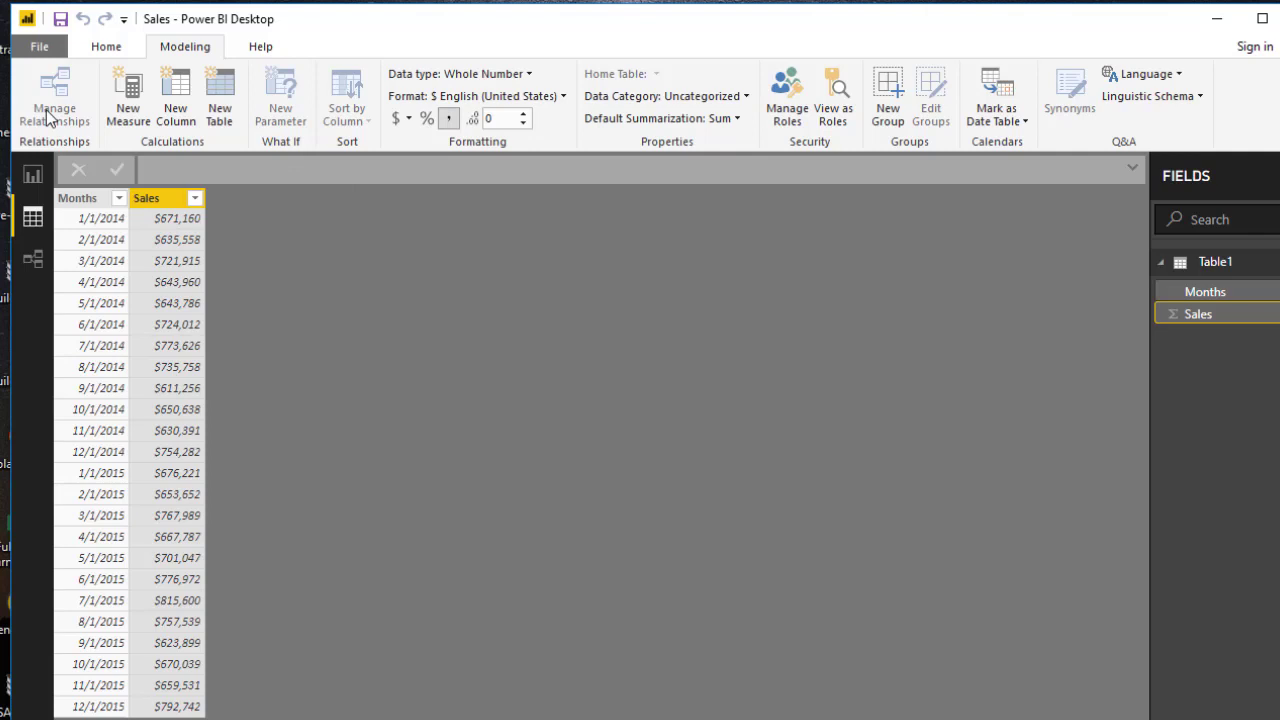
left_click(40, 50)
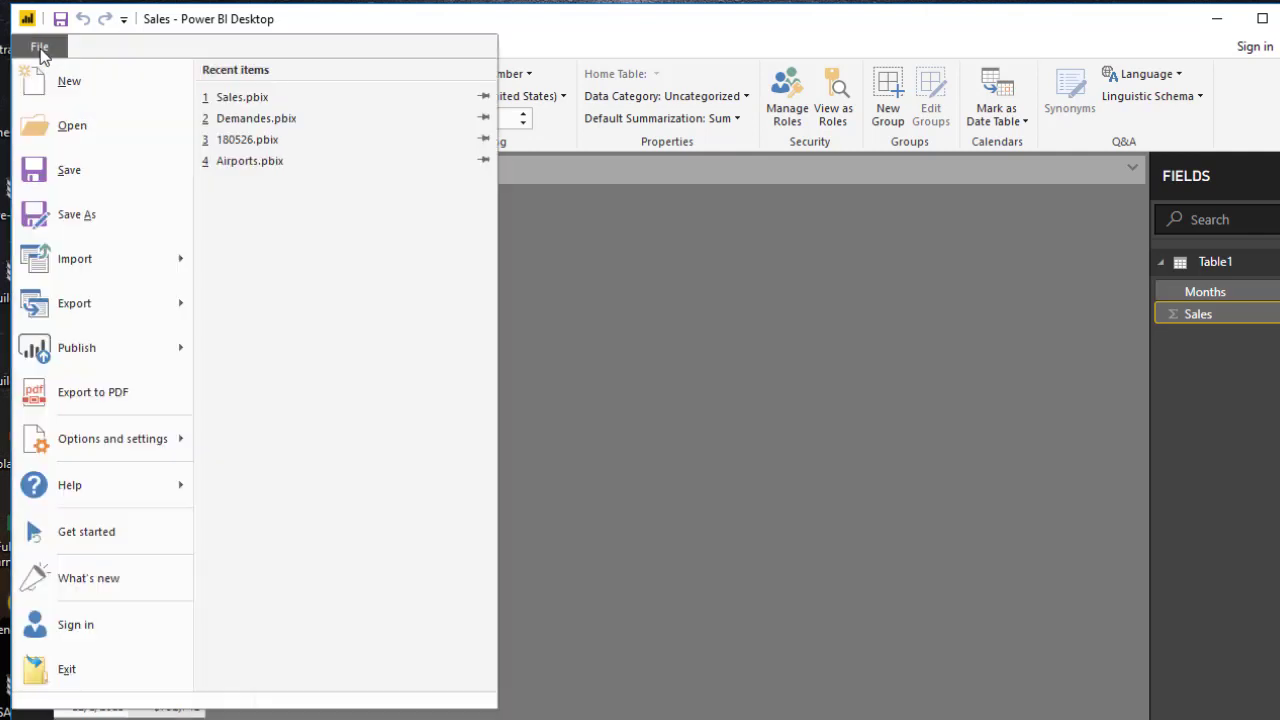
left_click(85, 265)
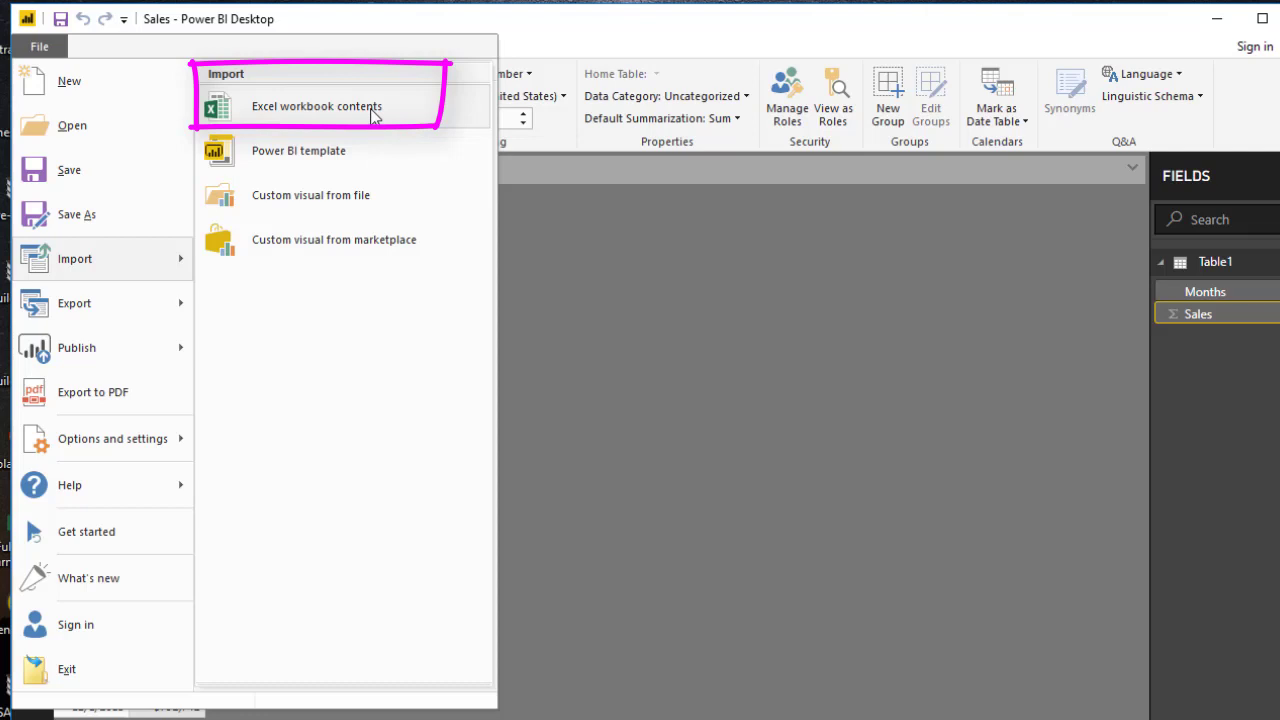
left_click(731, 527)
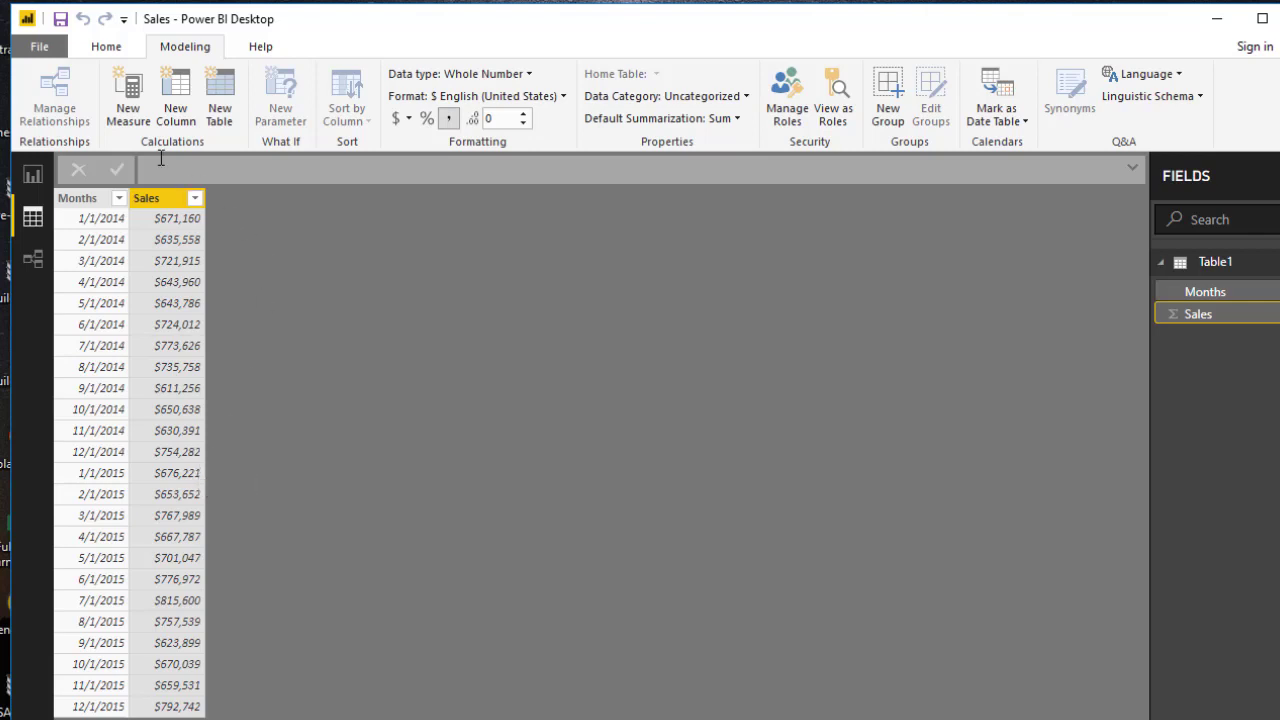
- On the report page, add a line chart of Sales by Months and enlarge it
left_click(33, 177)
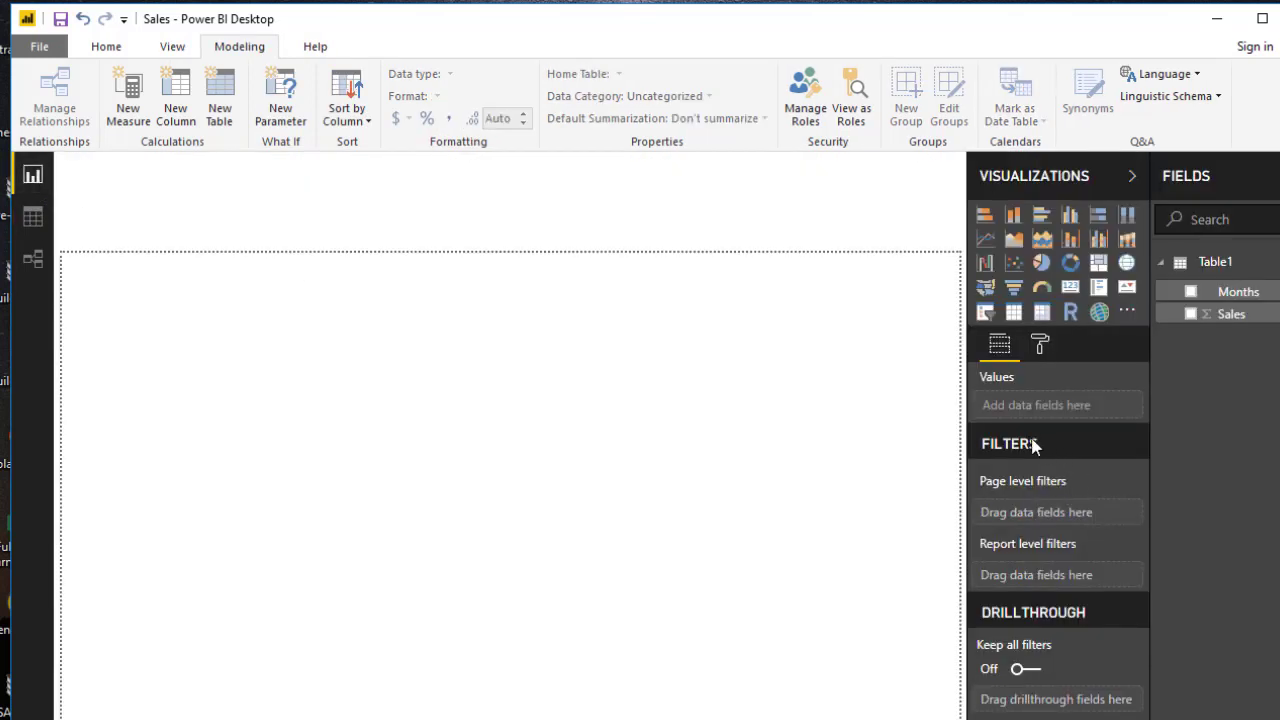
left_click(985, 240)
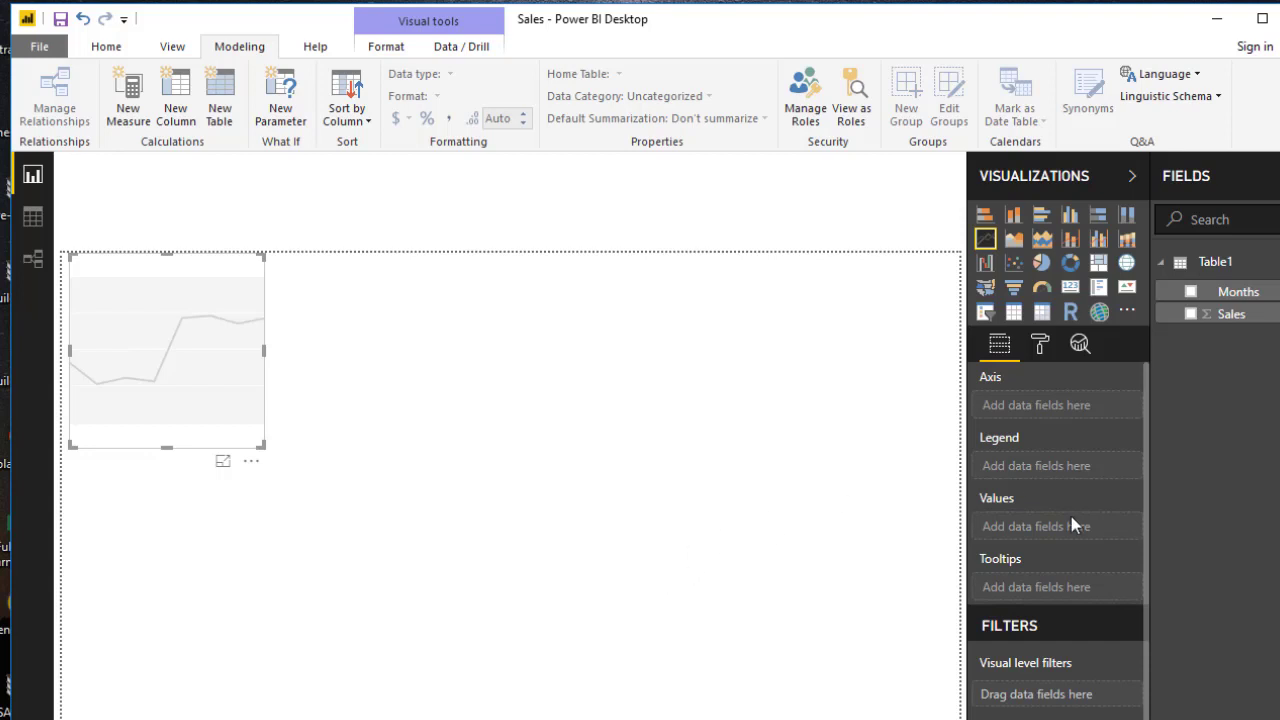
left_click(1190, 293)
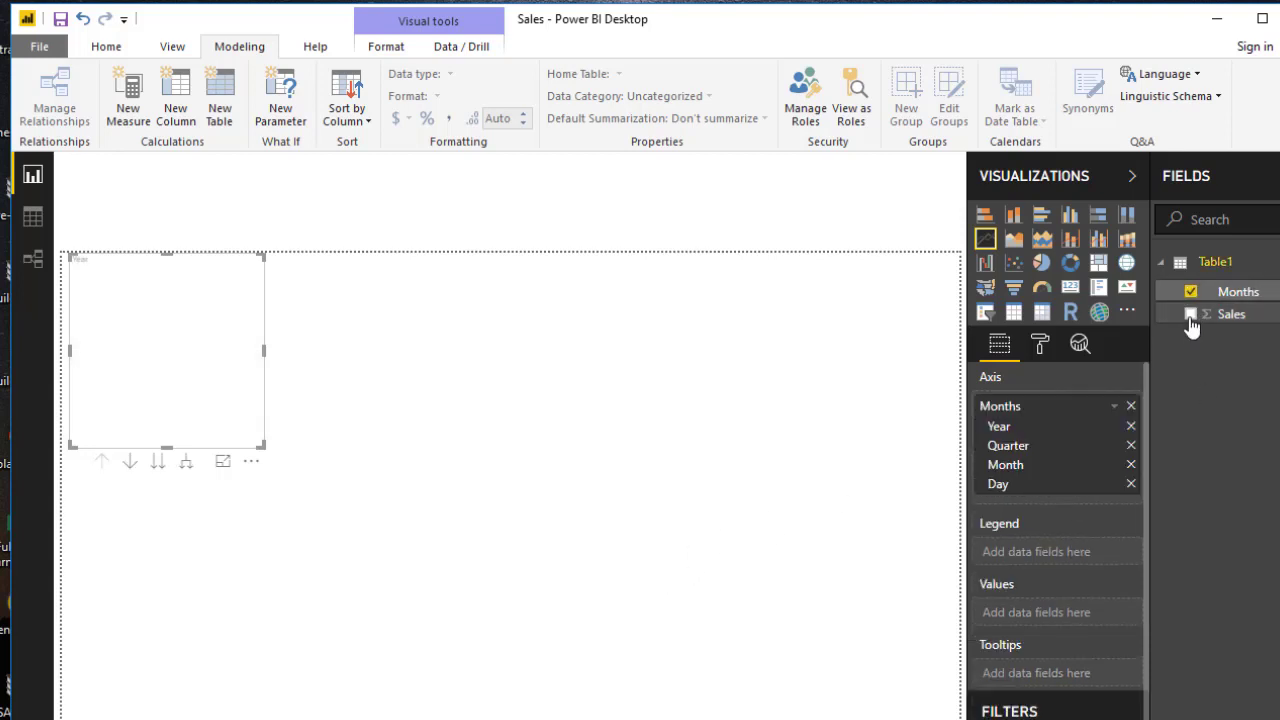
left_click(1190, 314)
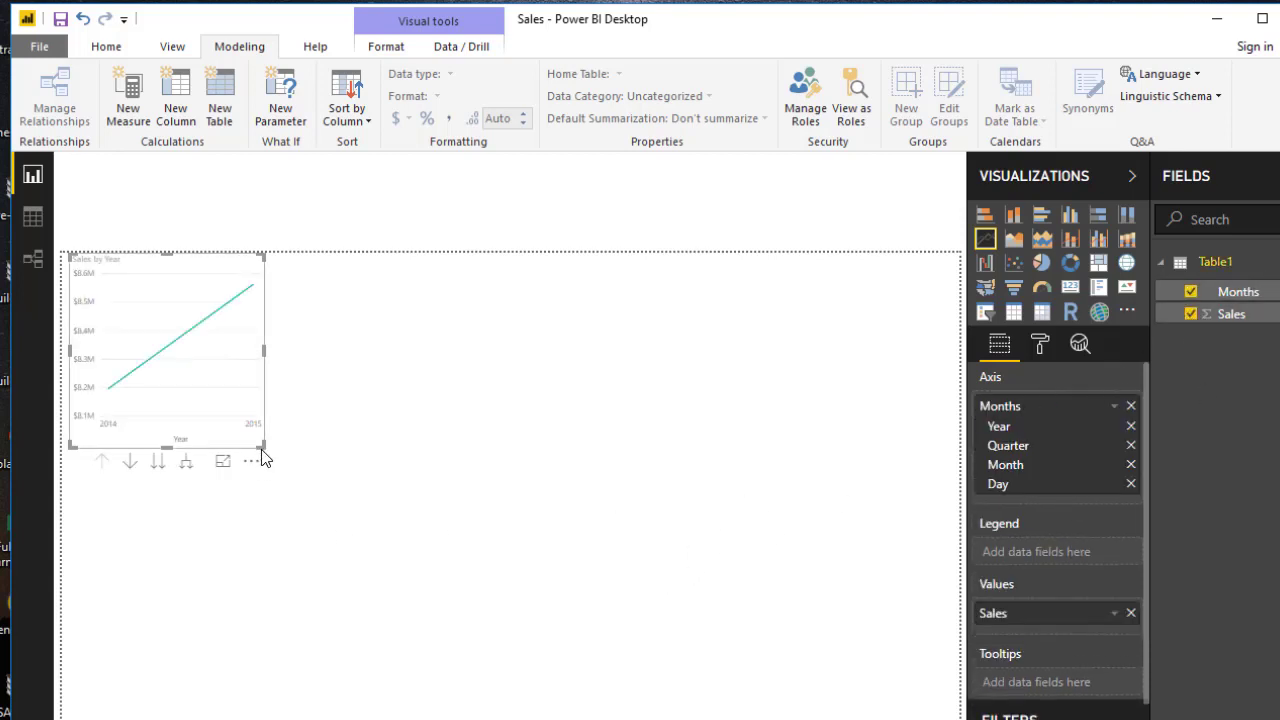
left_click_drag(264, 448, 855, 560)
left_click(855, 560)
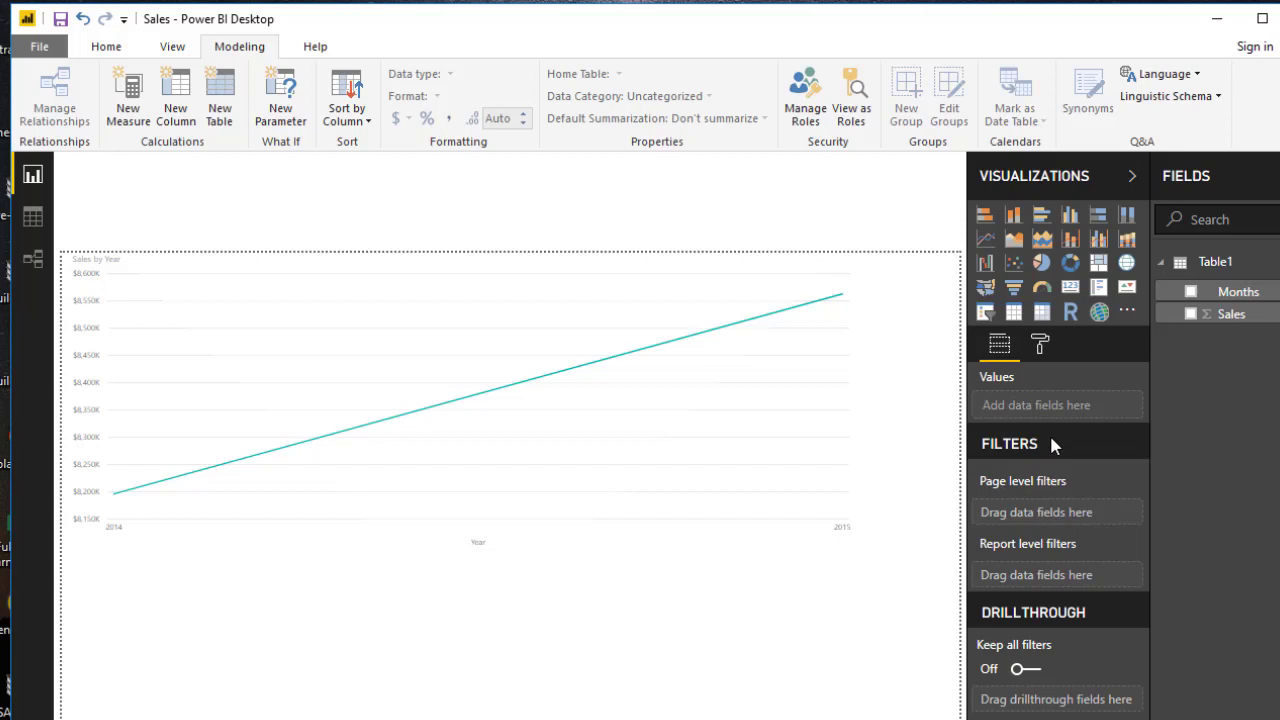
- Drop Year, Quarter and Day so the axis uses plain Months, and widen the chart
left_click(686, 305)
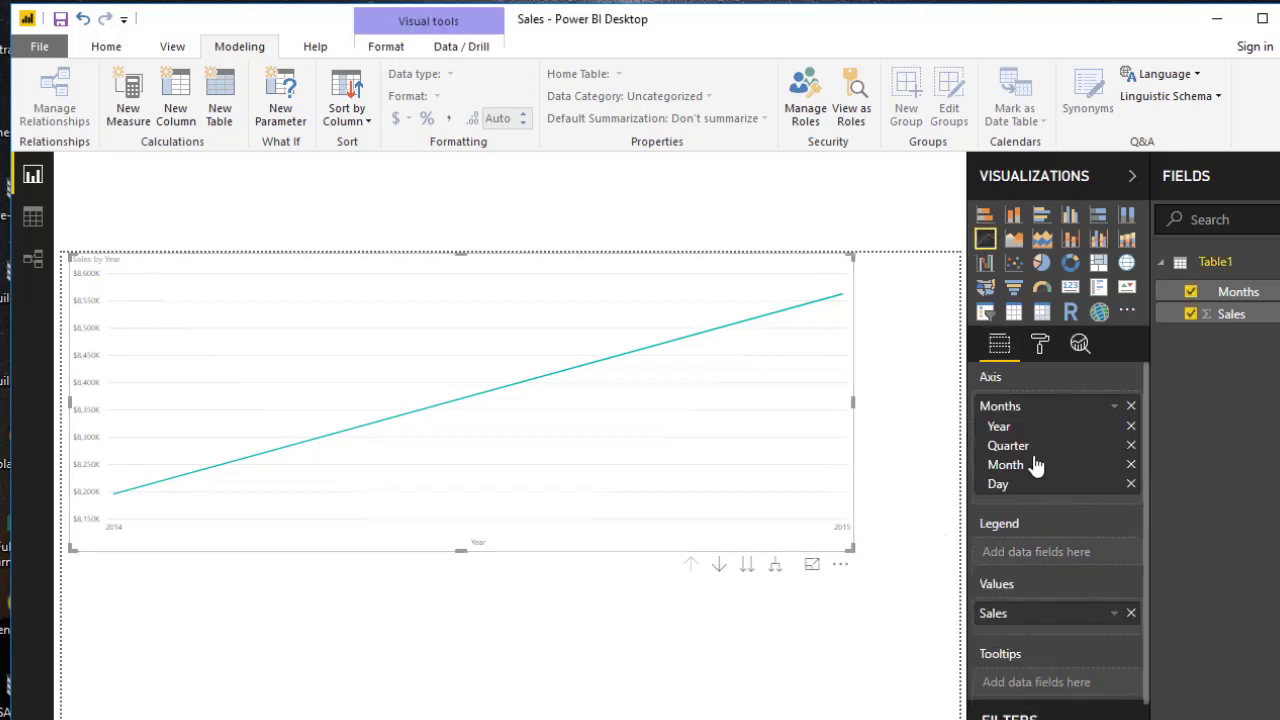
left_click(1131, 445)
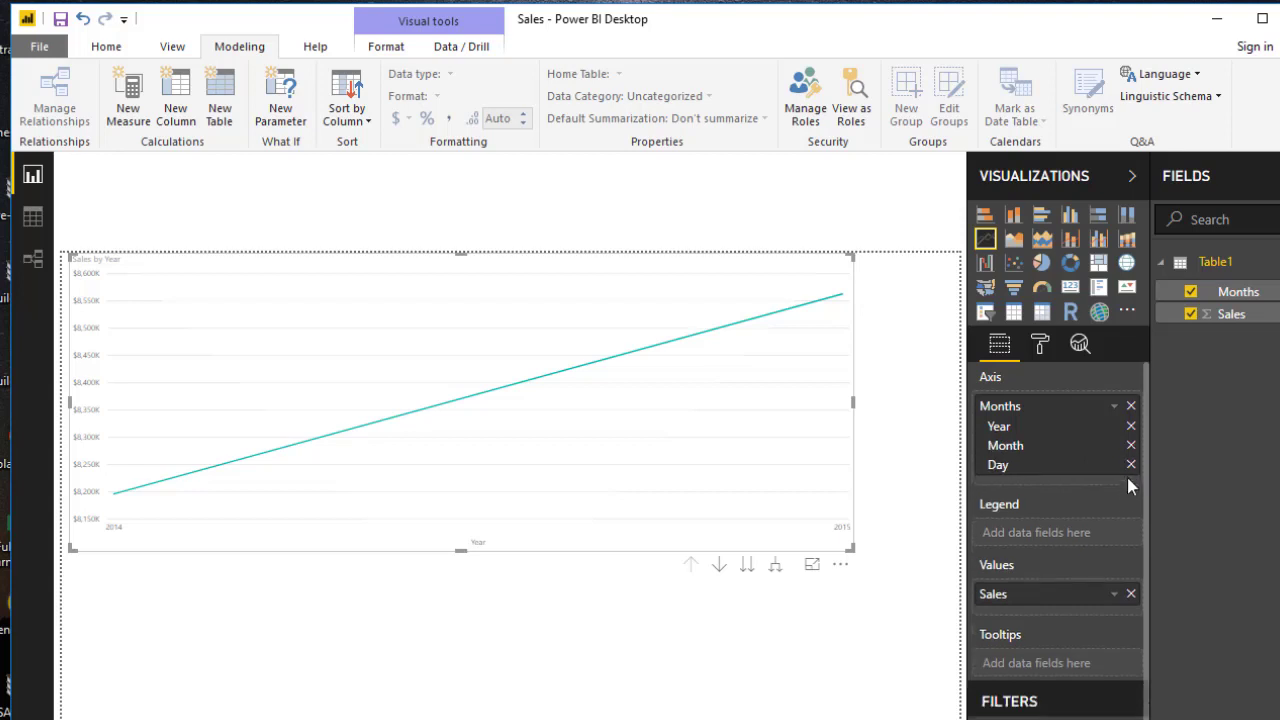
left_click(1131, 466)
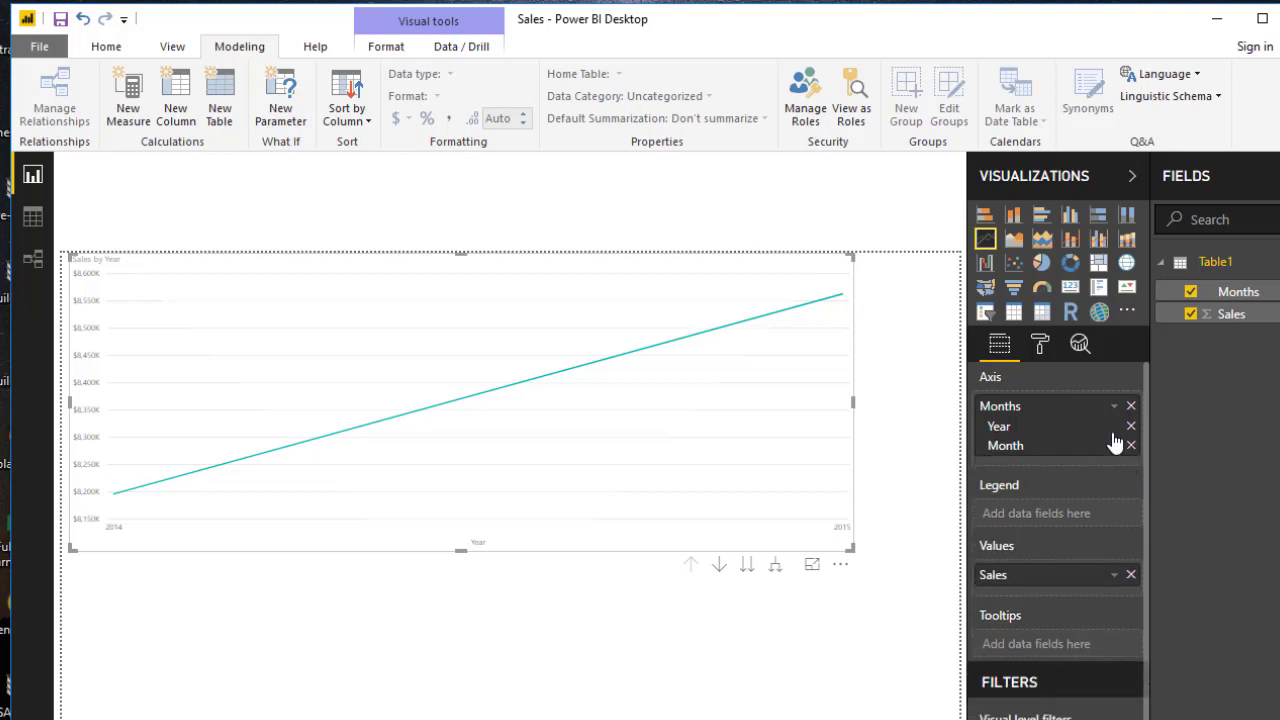
left_click(1131, 427)
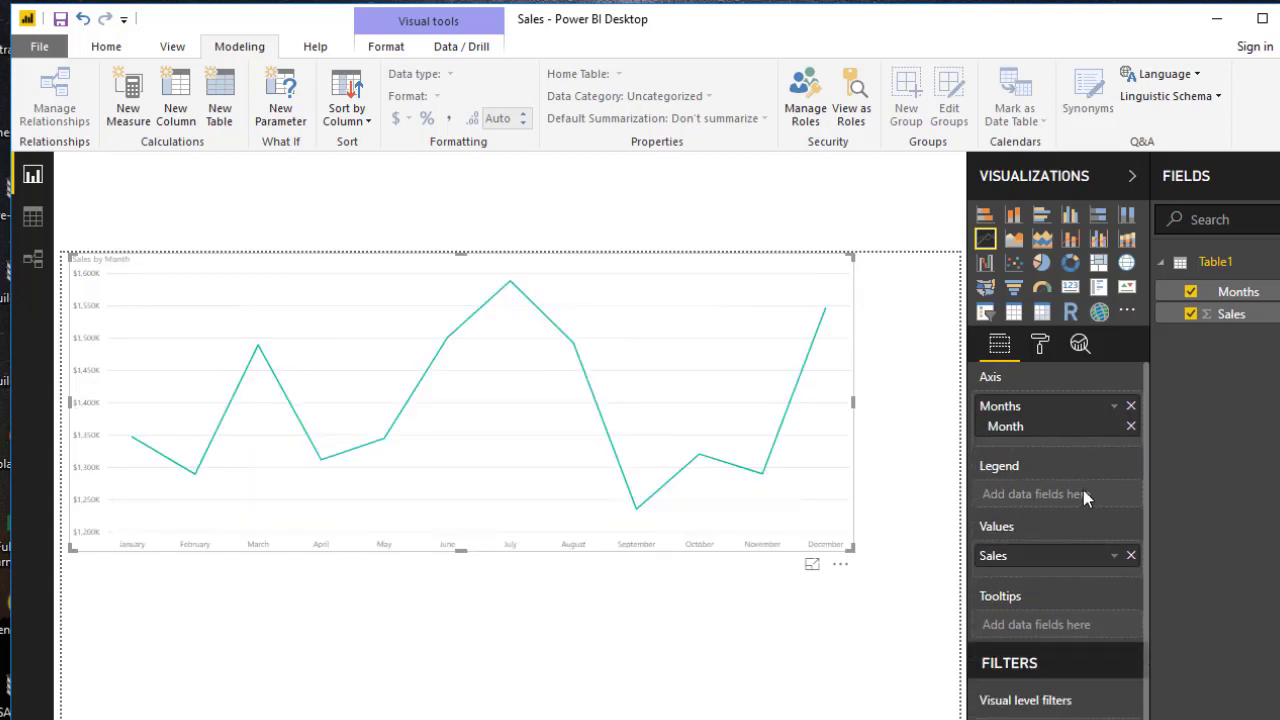
left_click(1114, 406)
left_click(1066, 566)
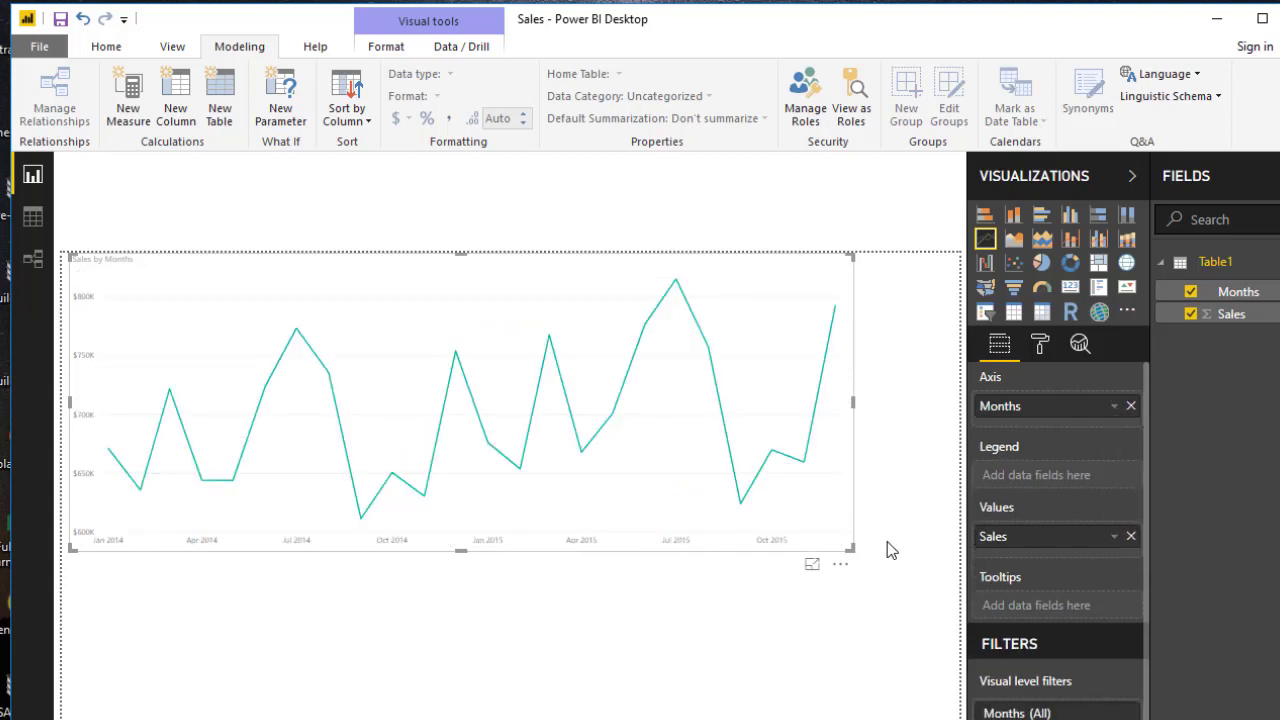
left_click_drag(854, 552, 945, 552)
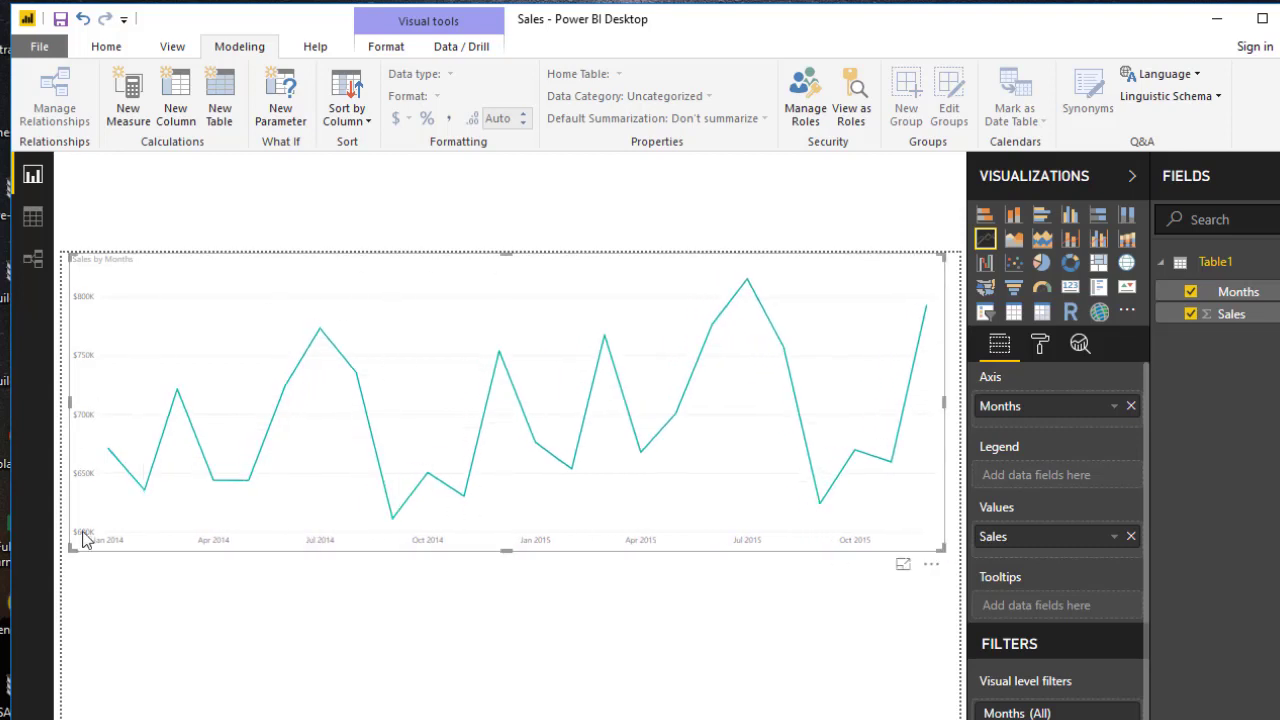
- Add a forecast to the sales line chart from the Analytics pane
mouse_move(150, 492)
mouse_move(286, 503)
left_click(1085, 346)
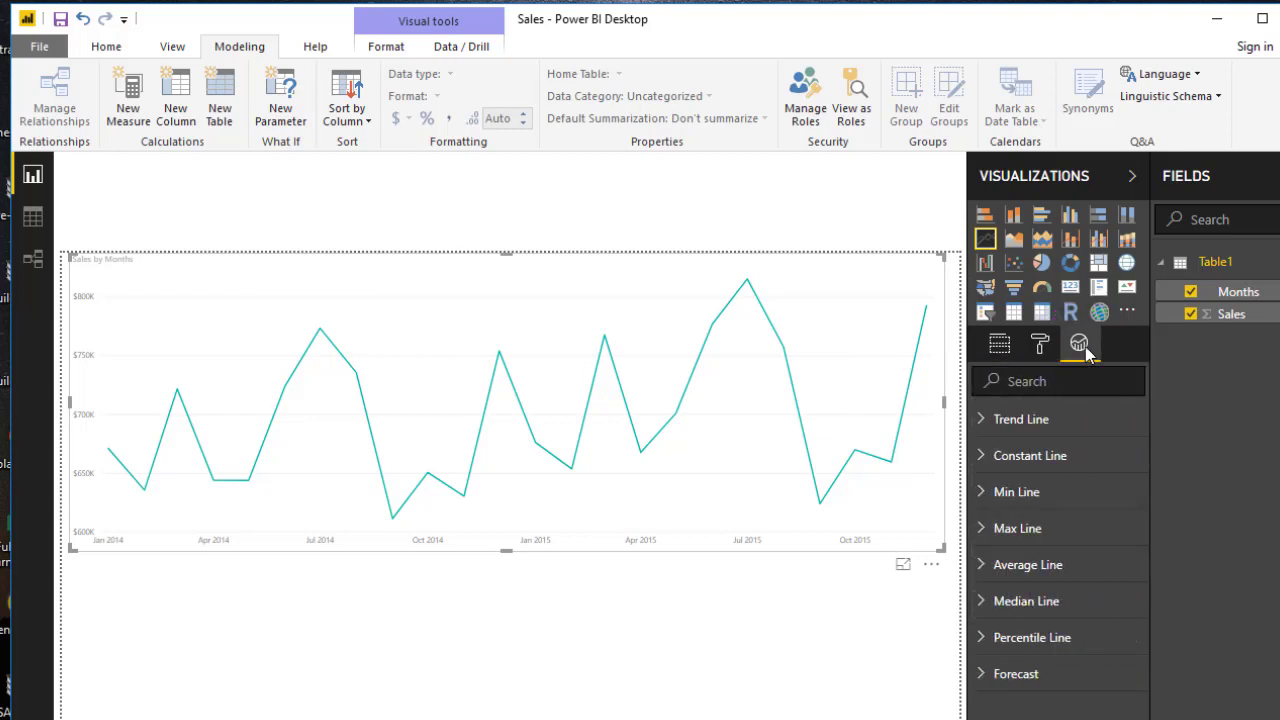
left_click(1016, 678)
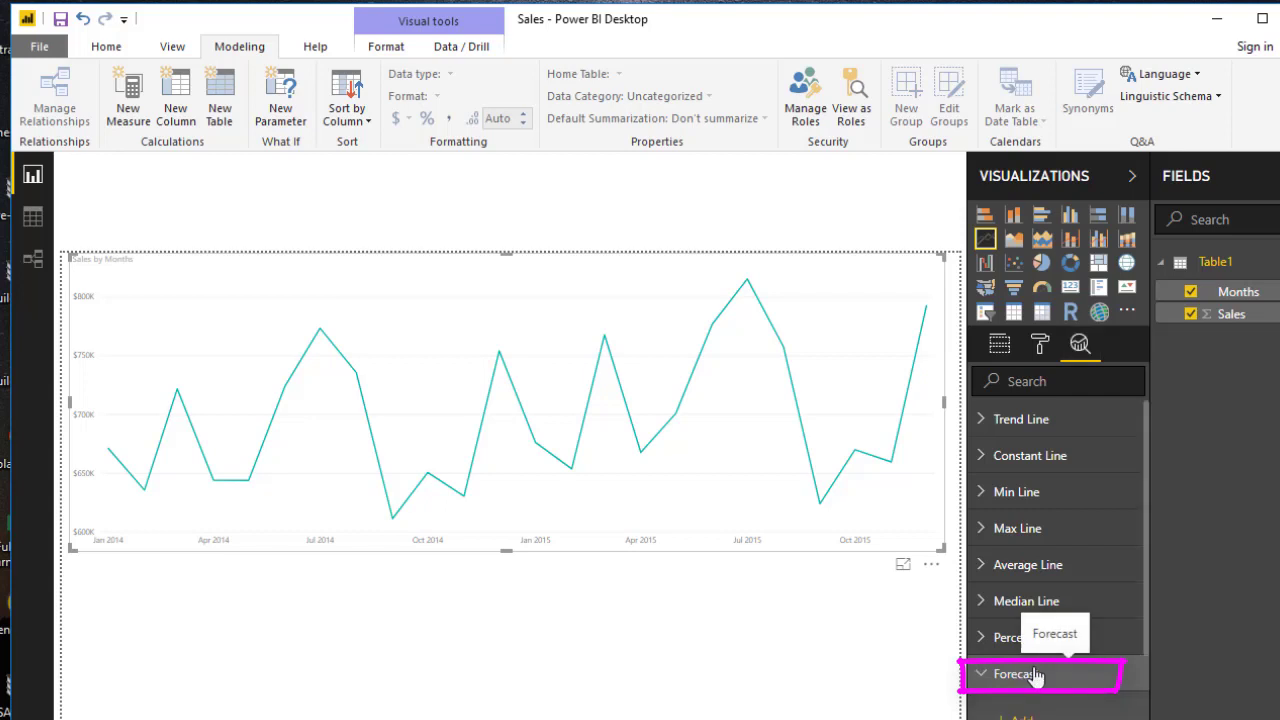
scroll(1128, 690, "down", 5)
scroll(1128, 695, "up", 2)
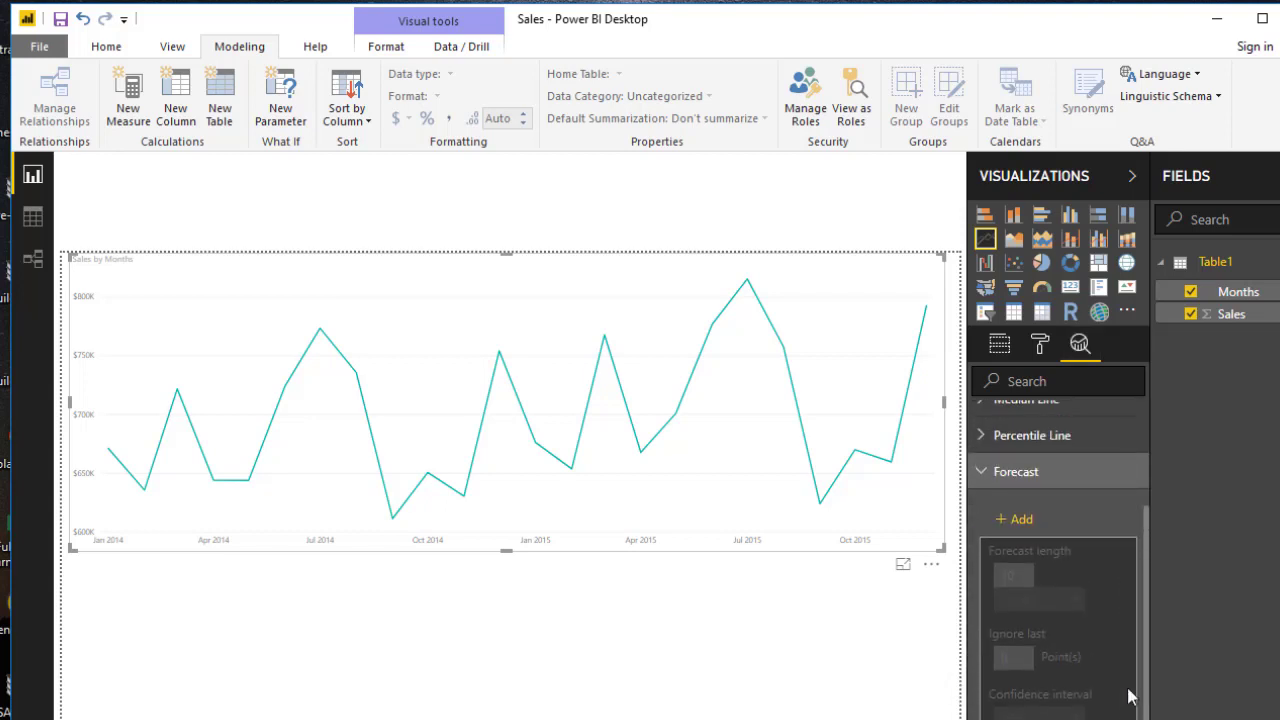
left_click(1033, 522)
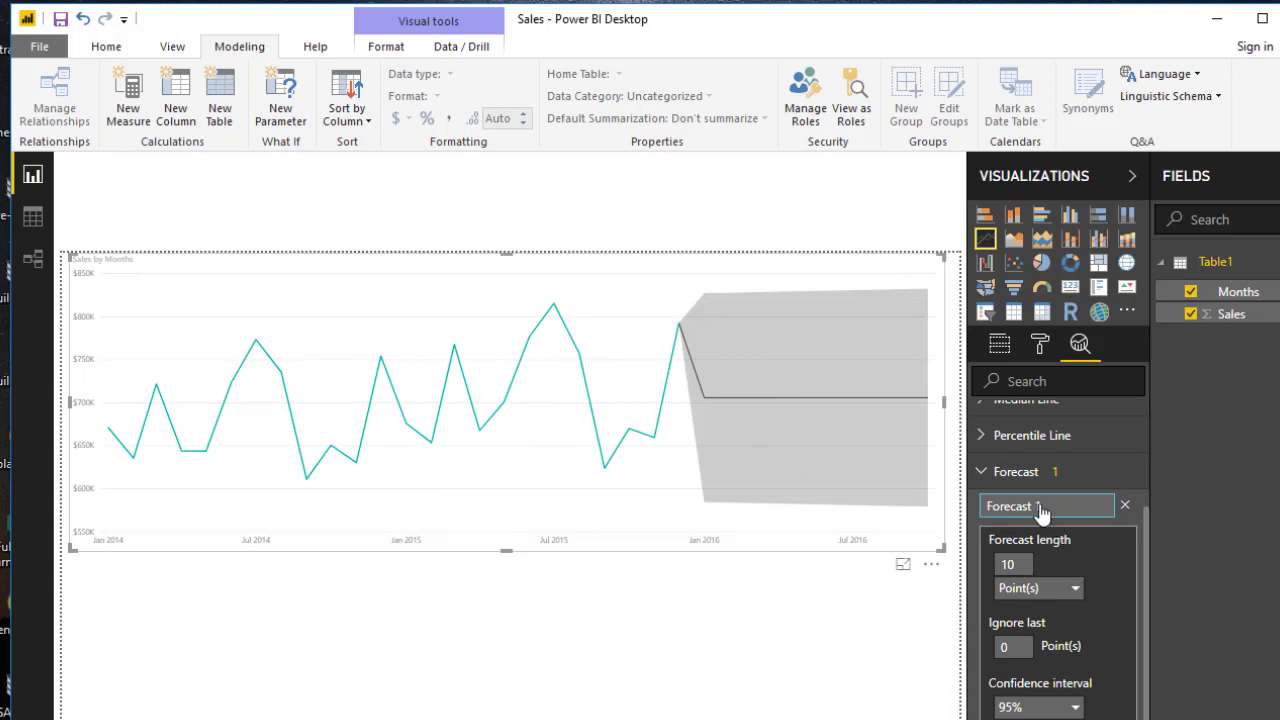
- Rename the forecast to 'Forecast 2016'
left_click(1050, 508)
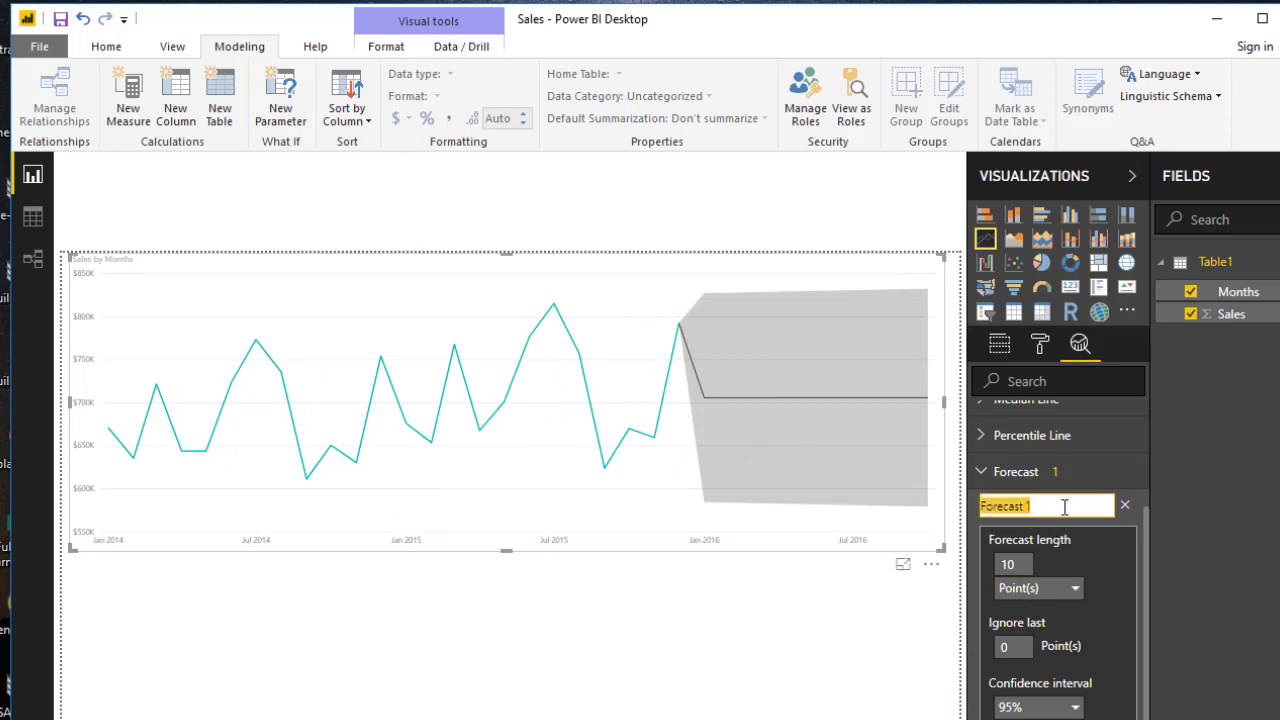
left_click(1064, 507)
type("6")
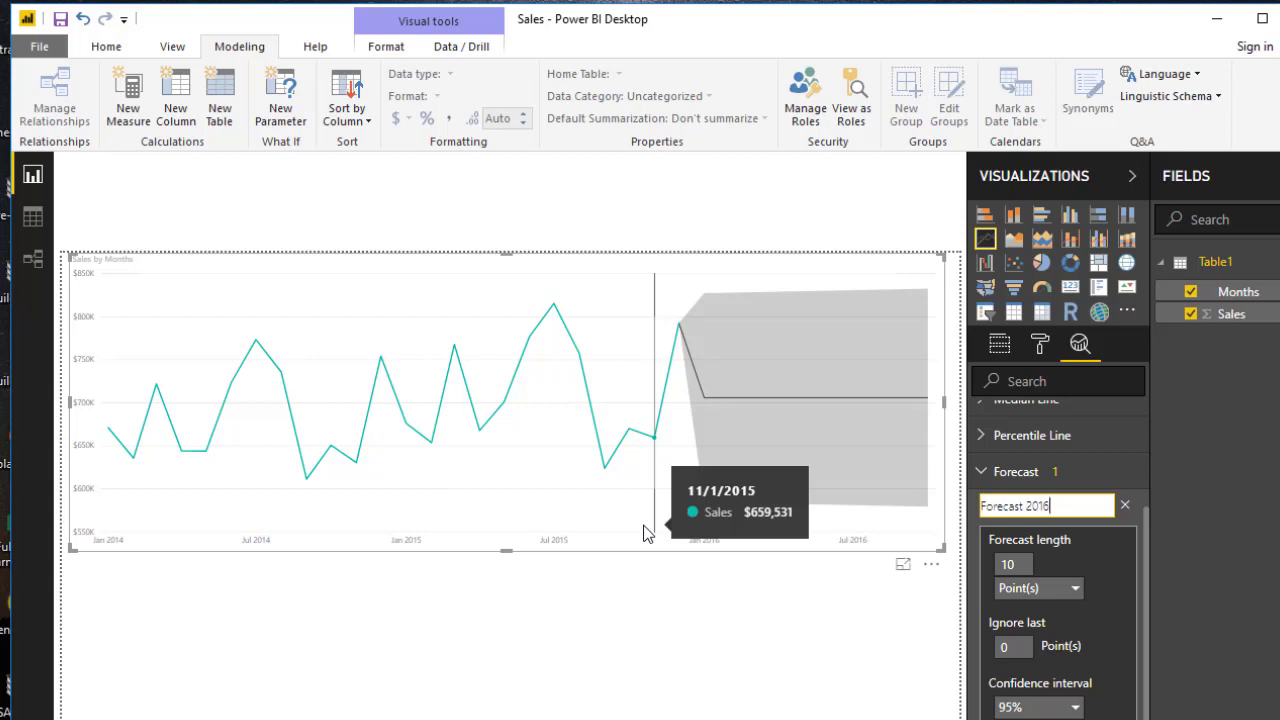
- Set the forecast length to 12 months and apply it
left_click(1027, 564)
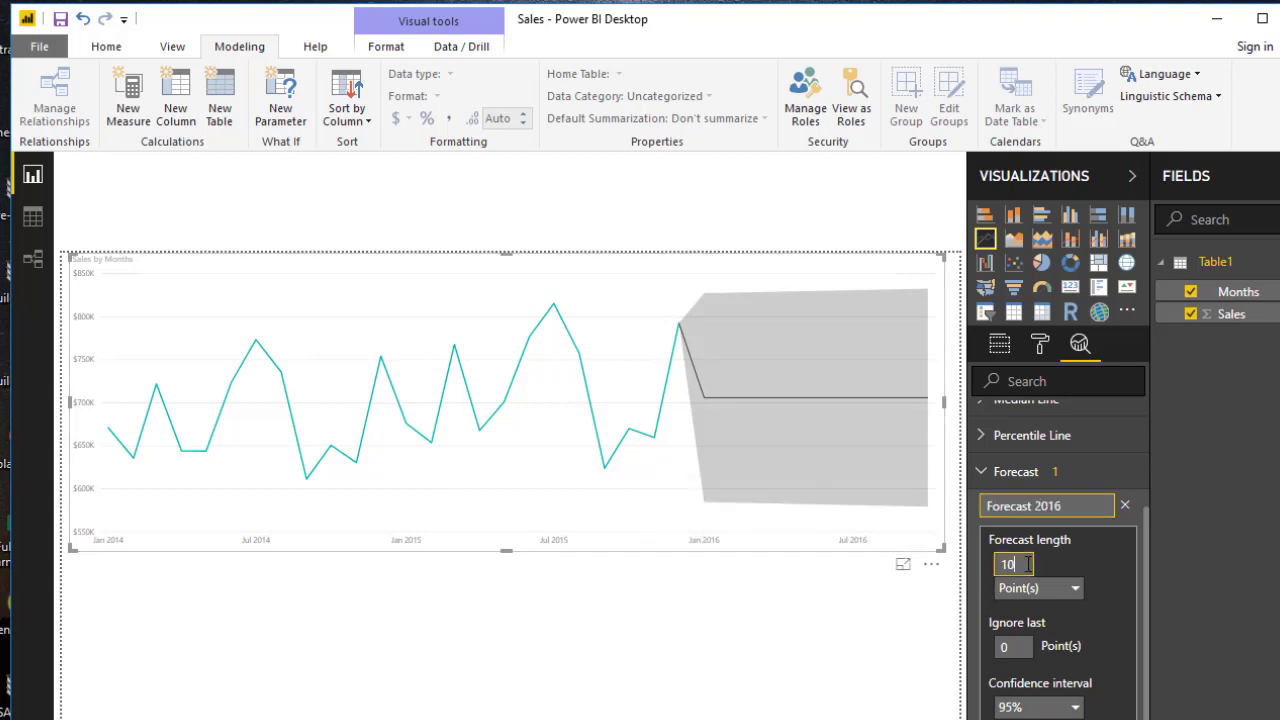
left_click(1075, 588)
left_click(1023, 656)
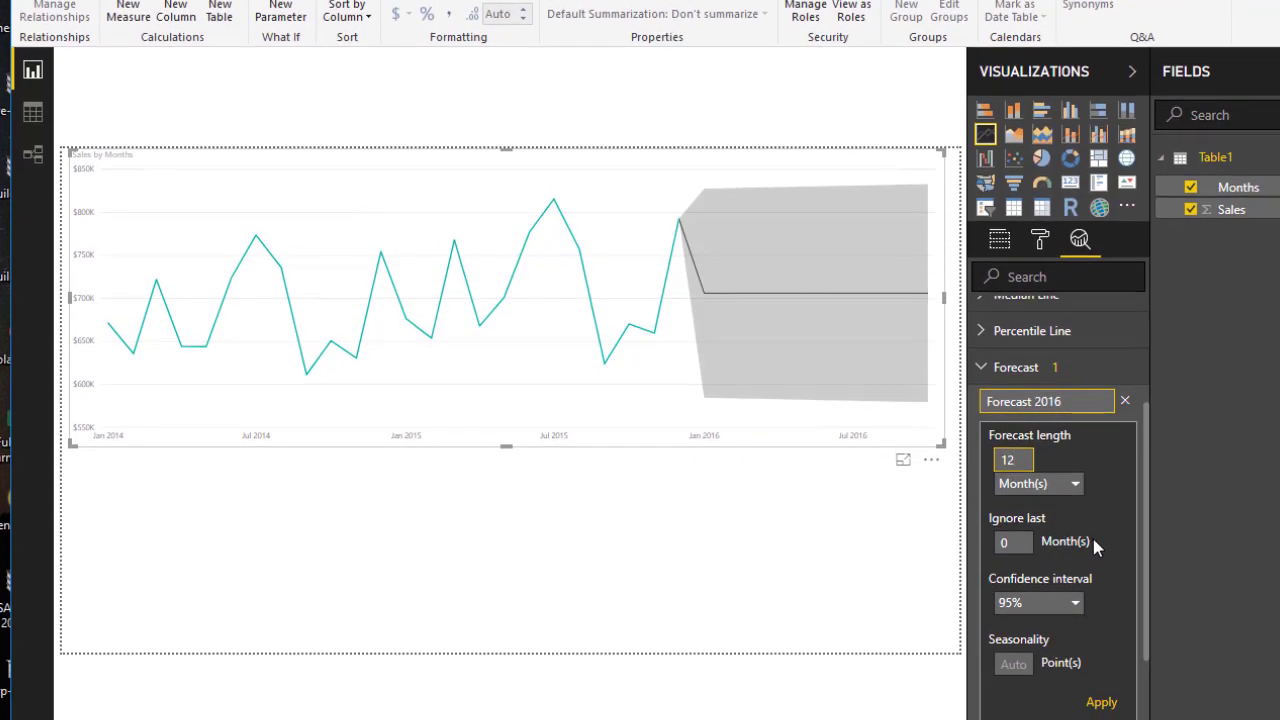
left_click(1095, 702)
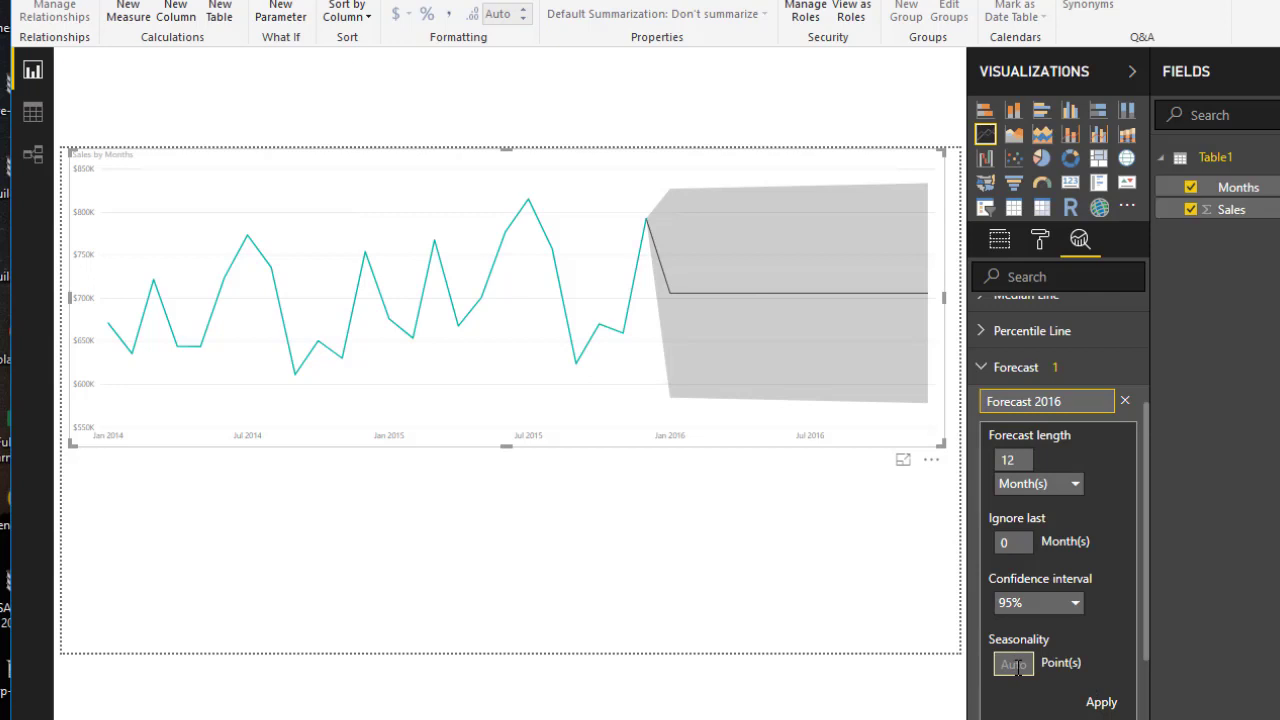
- Set the forecast seasonality to 12 and apply it
left_click(1016, 665)
type("12")
left_click(1101, 703)
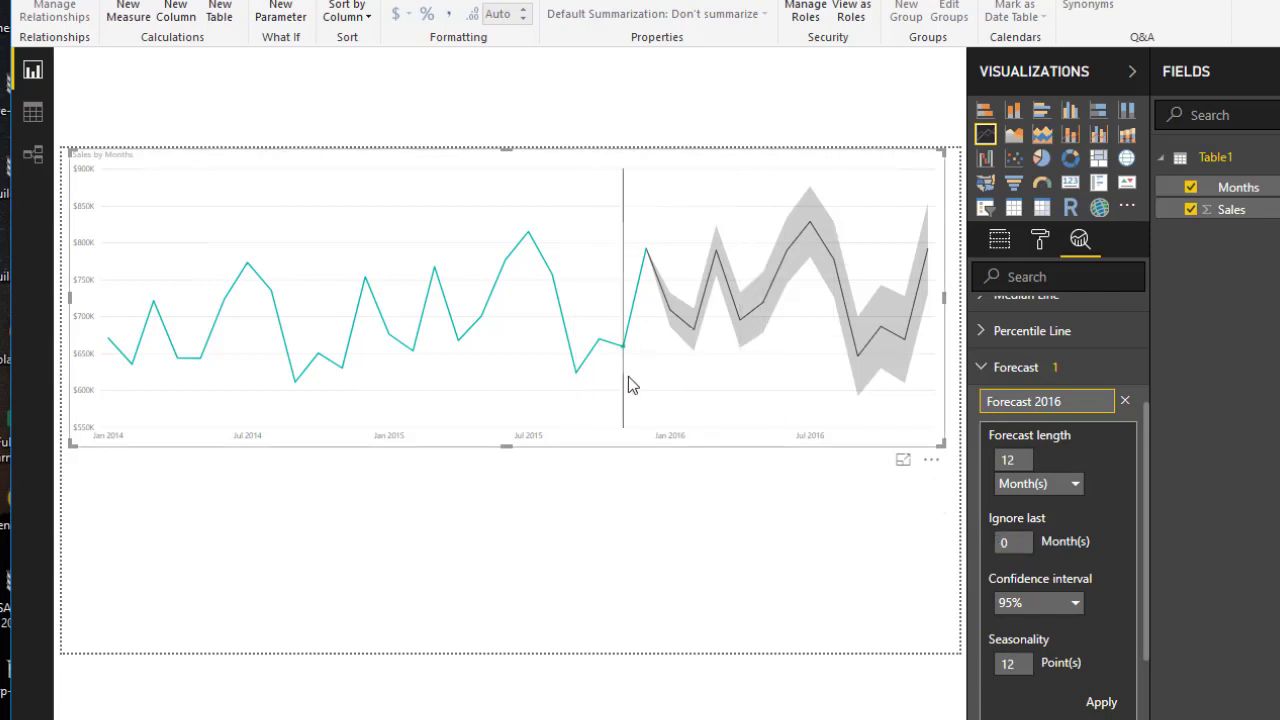
- Make the forecast ignore the last 4 months so it overlaps actual Sales from September 2015
left_click(1019, 542)
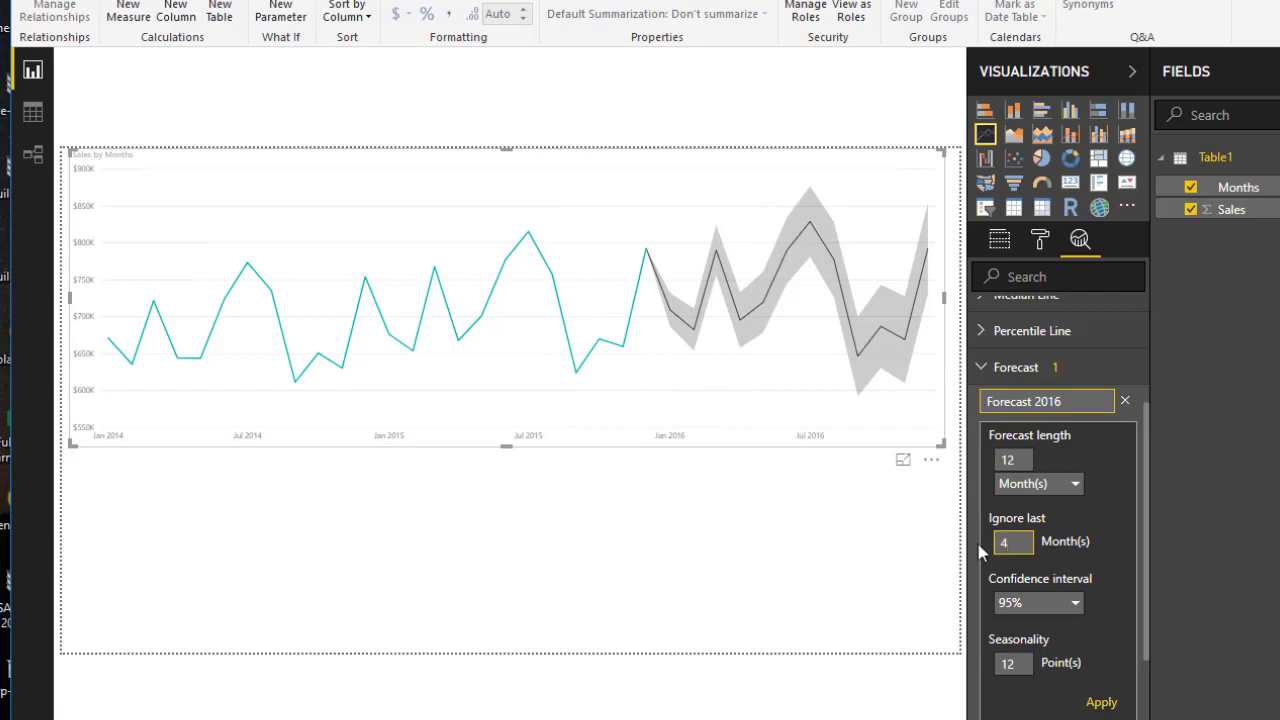
left_click(1101, 702)
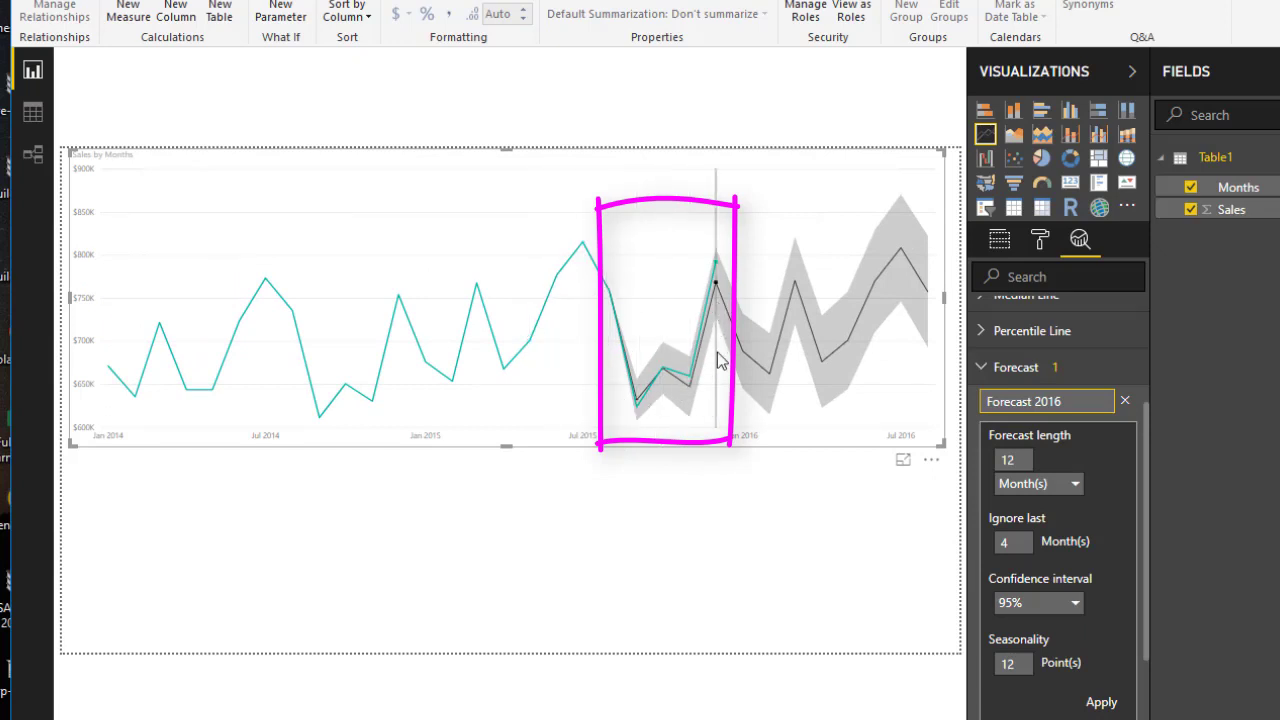
mouse_move(680, 420)
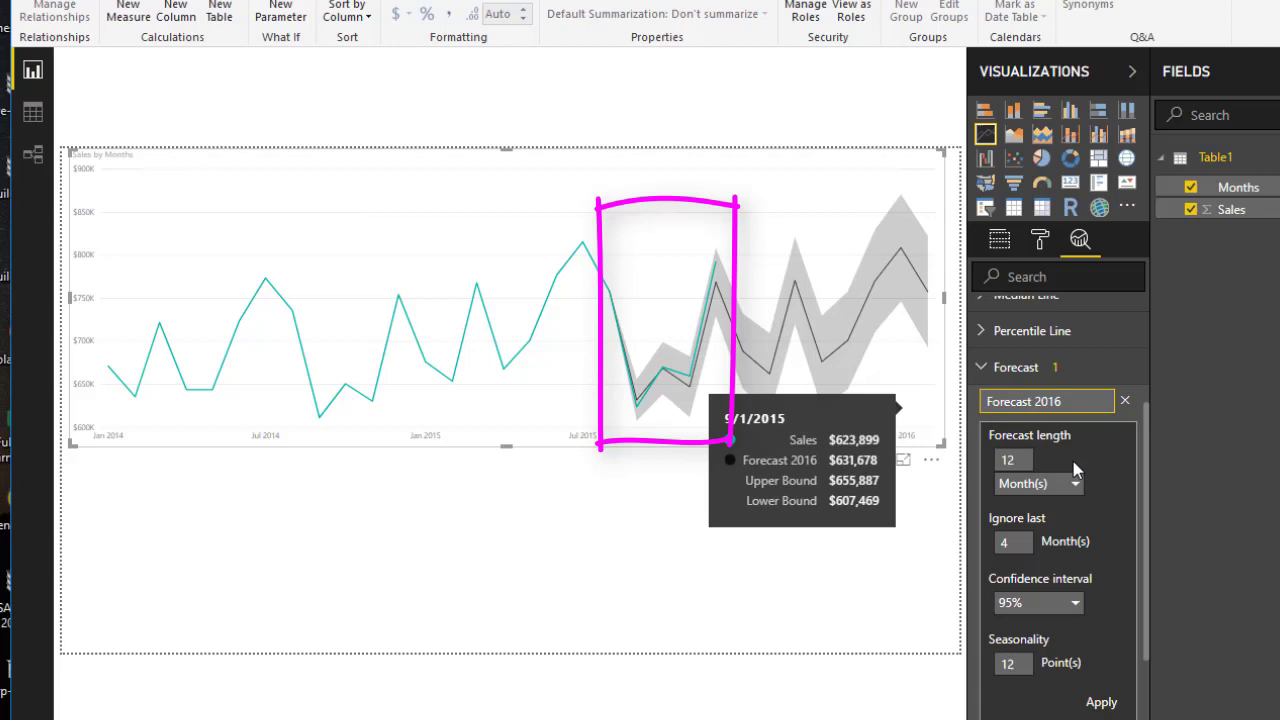